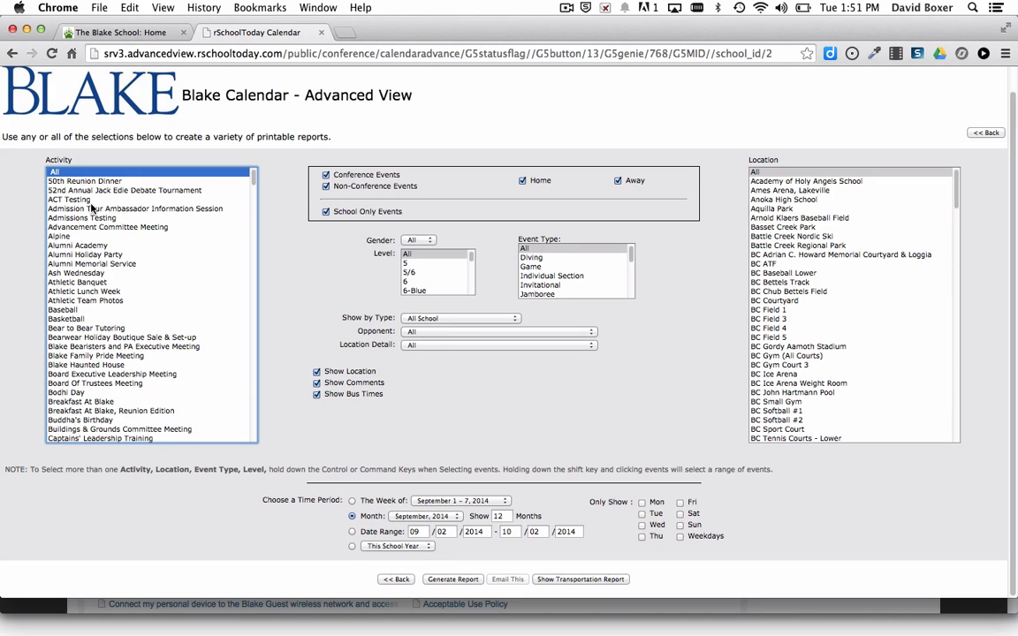
Select Alumni Holiday Party, Blake Haunted House and Breakfast At Blake with a monthly report period.
click(63, 257)
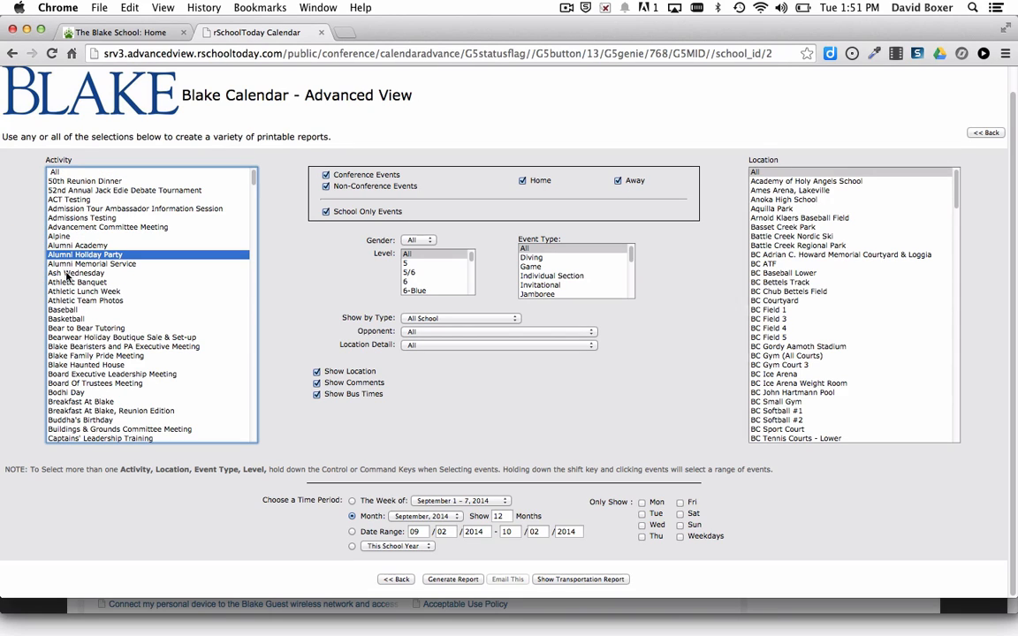
super+click(66, 365)
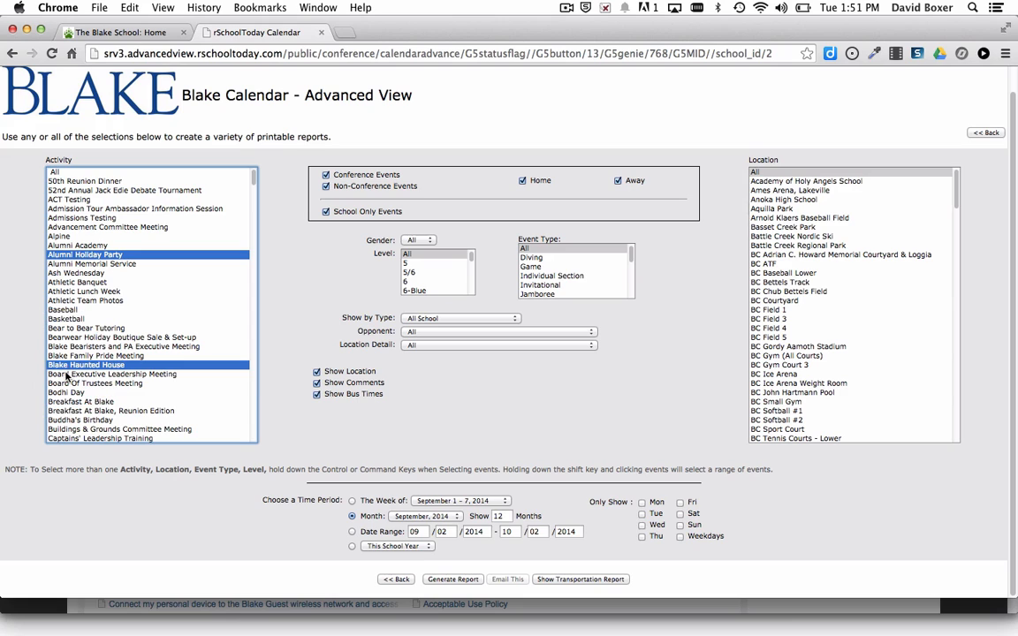
super+click(71, 402)
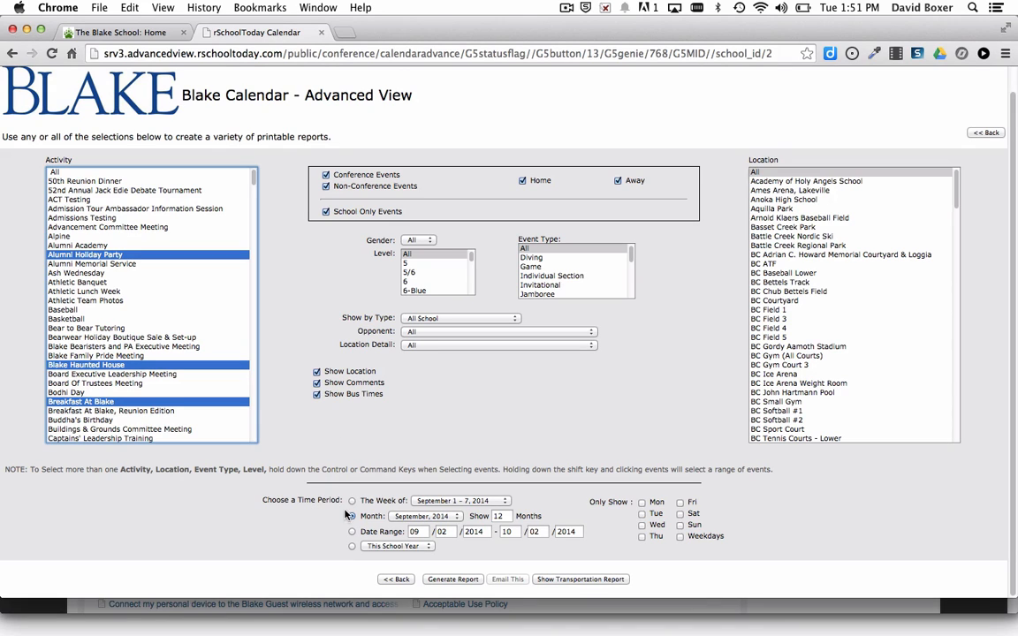
click(352, 516)
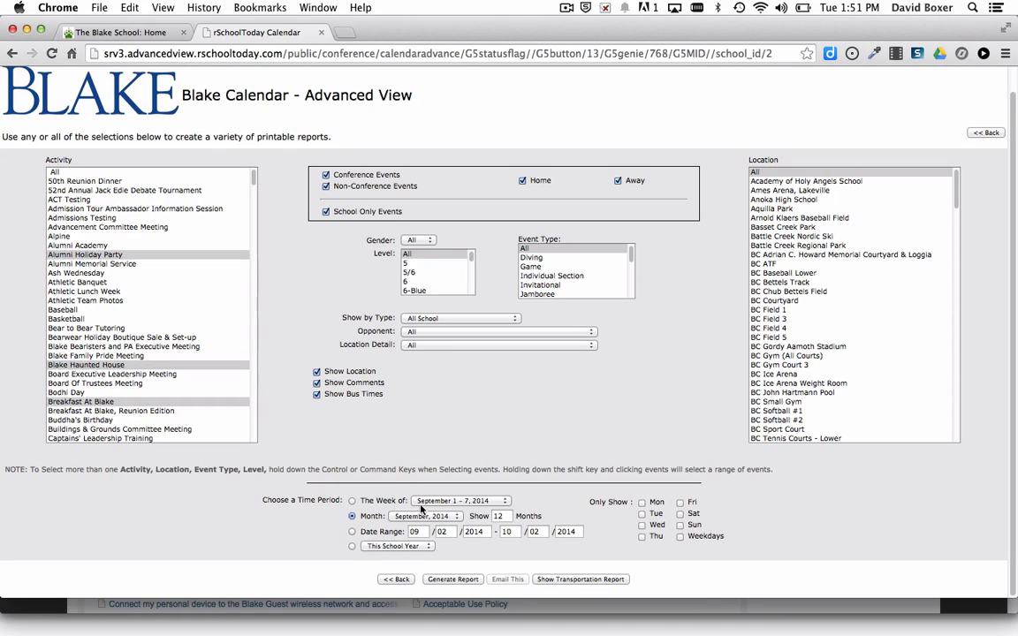
click(500, 516)
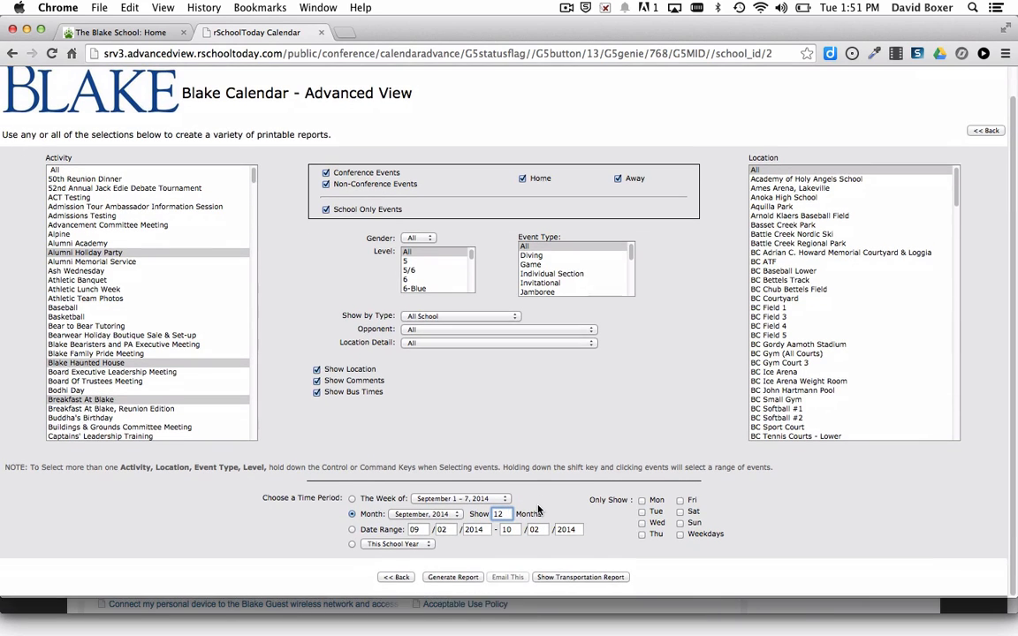
Generate and show the October 2014 calendar report with default sorting options.
click(452, 579)
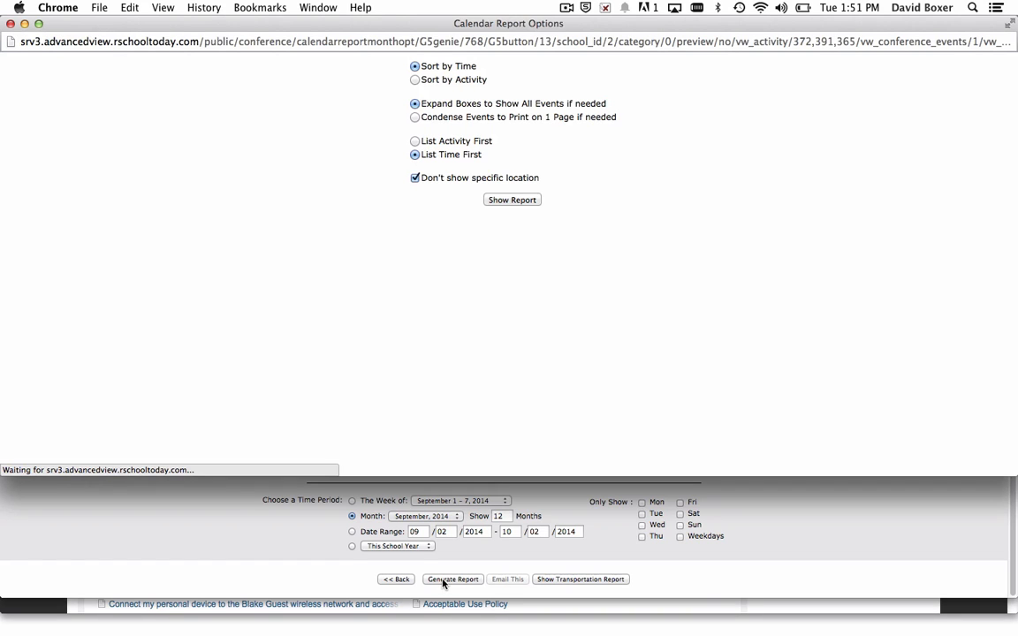
click(510, 199)
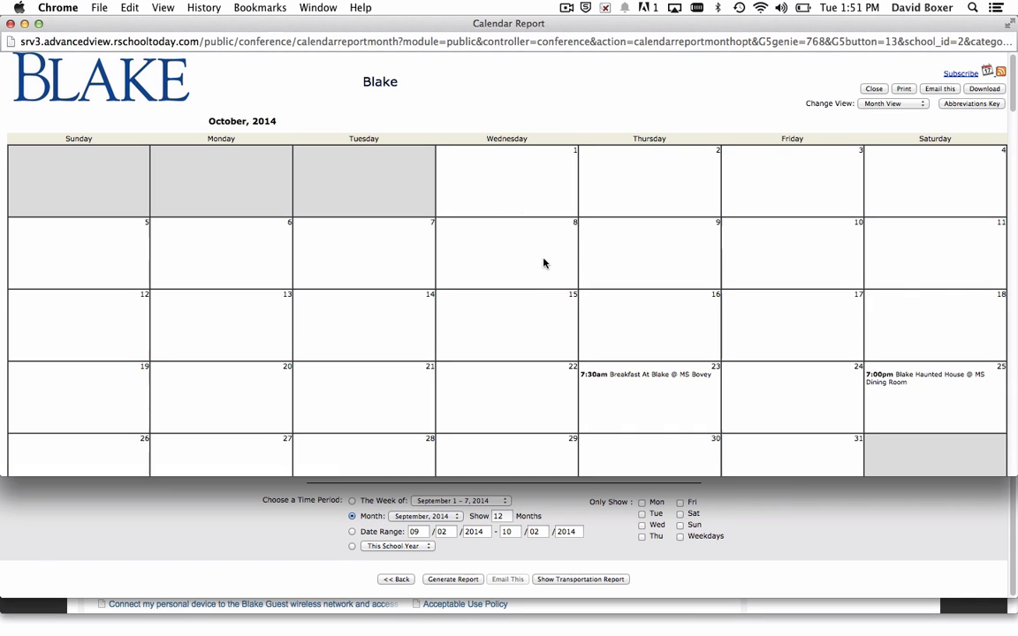
scroll(542, 276, down, 3)
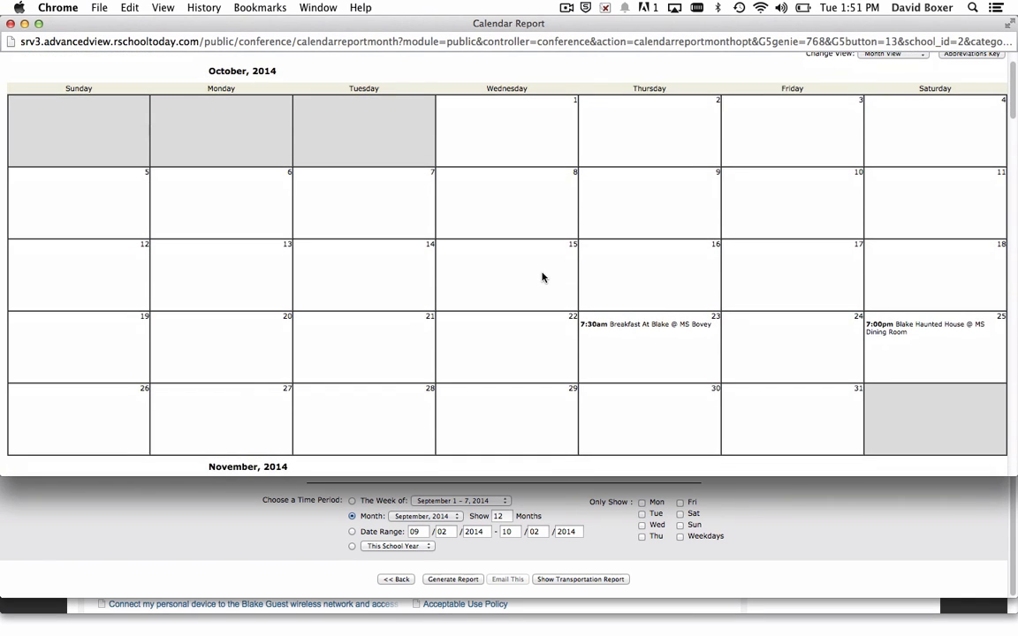
scroll(543, 277, down, 3)
scroll(542, 277, down, 3)
scroll(543, 277, down, 3)
scroll(542, 277, down, 3)
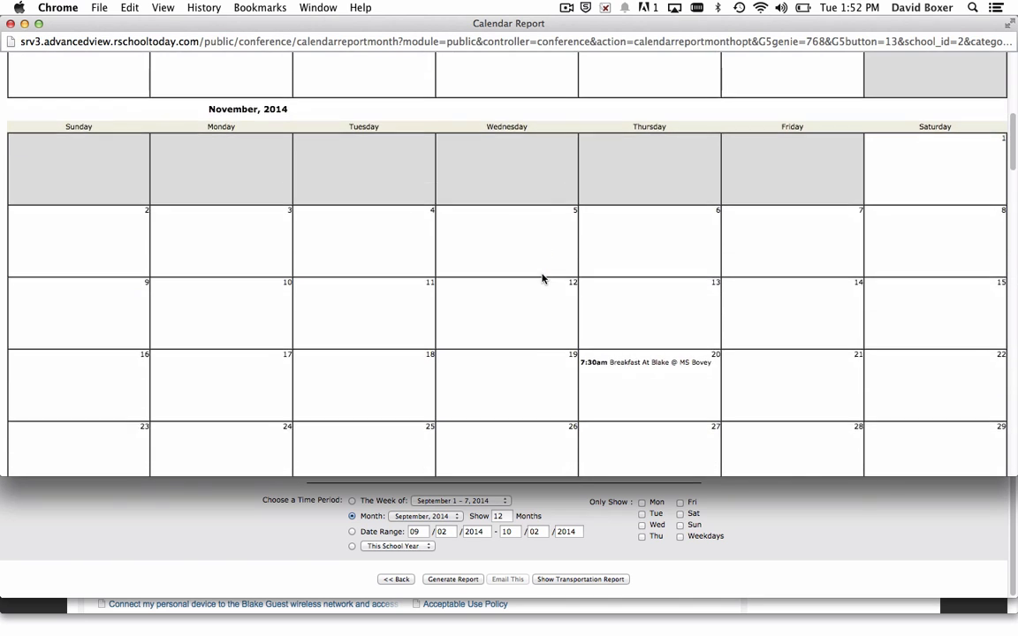
scroll(542, 276, down, 3)
scroll(542, 279, down, 5)
scroll(543, 278, down, 3)
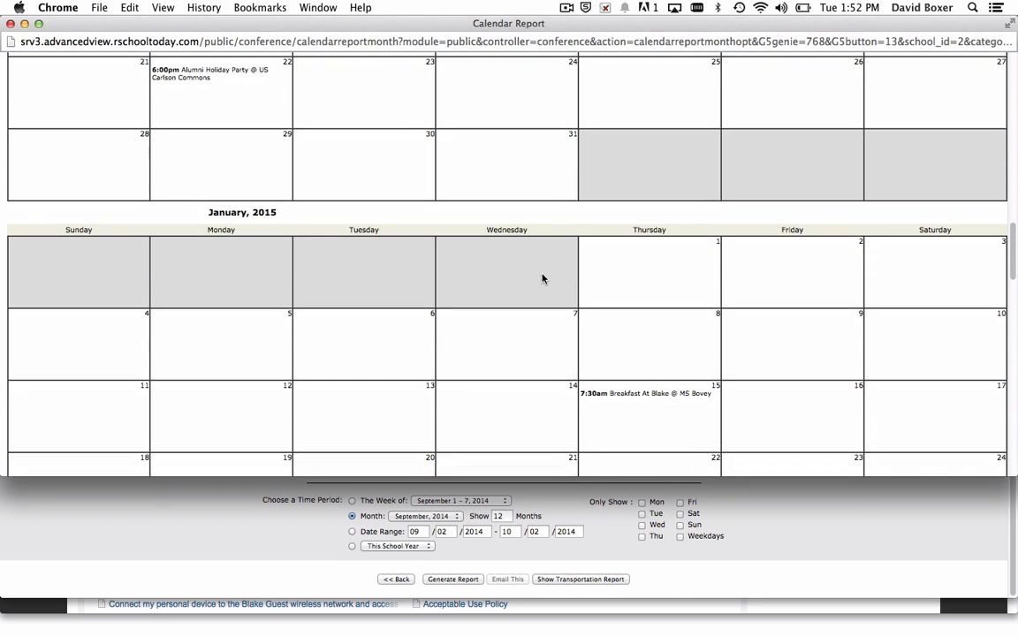
scroll(543, 279, up, 5)
scroll(543, 278, up, 5)
scroll(542, 278, up, 5)
scroll(543, 279, up, 2)
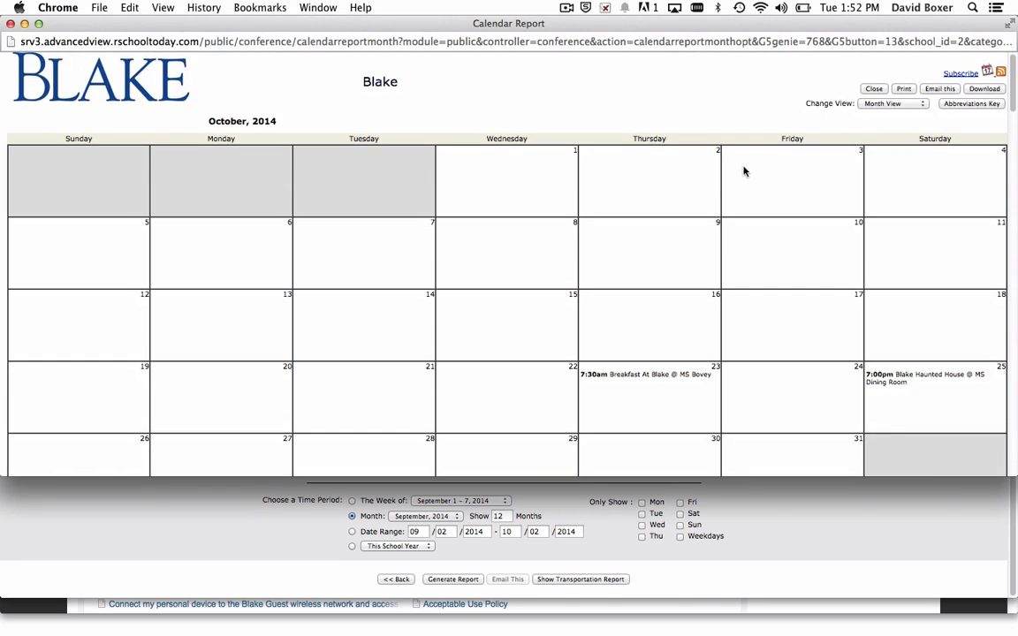